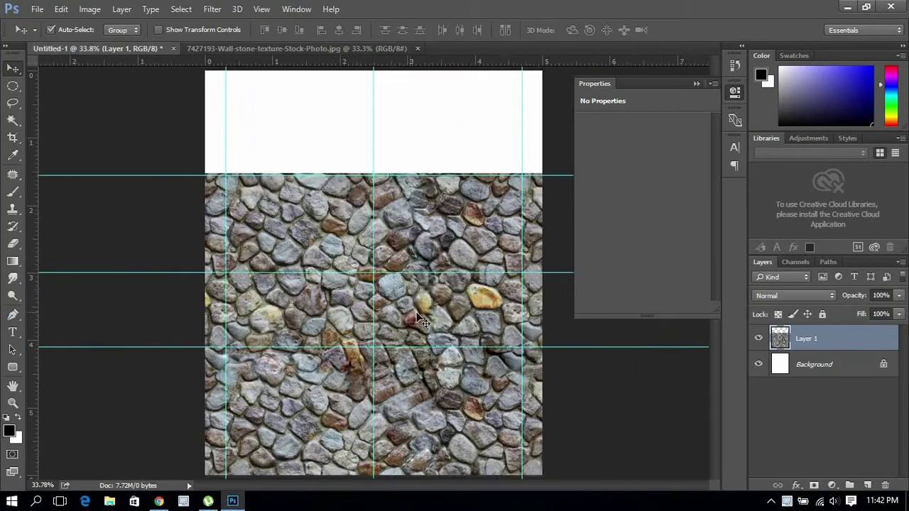
Warp the placed stone texture in perspective to form the floor panel.
key("ctrl+t")
scroll(420, 320, "down", 2)
scroll(487, 294, "down", 1)
left_click_drag(556, 254, 478, 254)
mouse_move(190, 254)
left_mouse_down()
mouse_move(269, 258)
mouse_move(282, 321)
left_mouse_up()
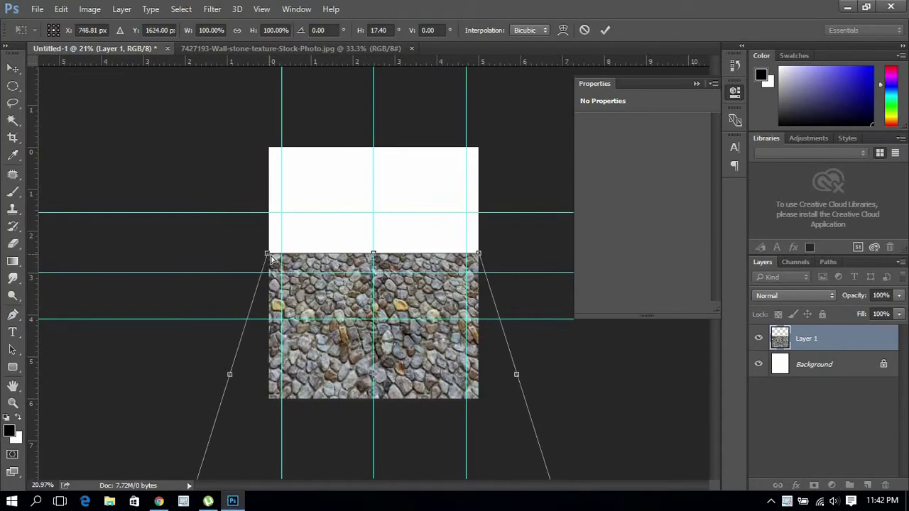
mouse_move(479, 255)
left_mouse_down()
mouse_move(478, 321)
mouse_move(465, 322)
left_mouse_up()
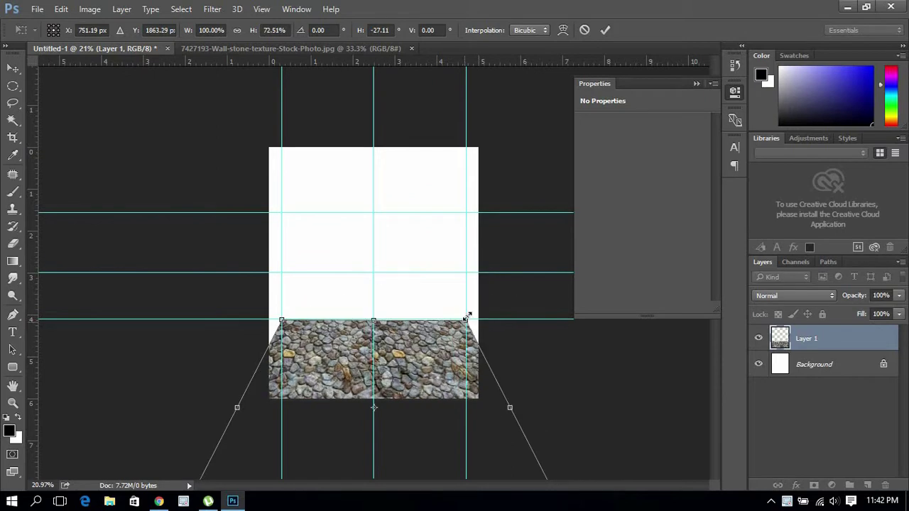
key("Return")
Duplicate the floor stone, flip it vertically, and taper it into the ceiling.
key("ctrl+j")
key("ctrl+t")
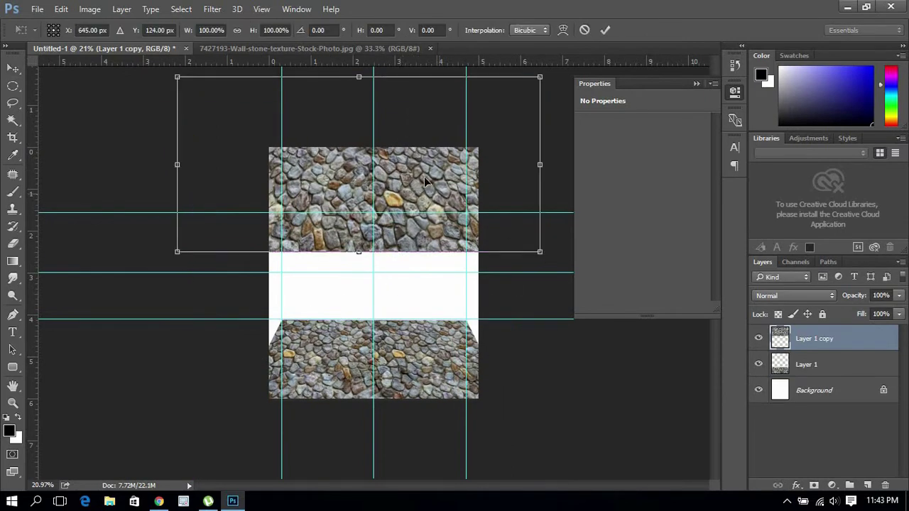
right_click(491, 222)
left_click(434, 194)
left_click_drag(540, 252, 548, 272)
left_click_drag(540, 95, 505, 148)
mouse_move(192, 96)
left_mouse_down()
mouse_move(262, 155)
mouse_move(264, 147)
left_mouse_up()
key("Return")
Enlarge the ceiling panel upward and re-taper its corners to match the floor.
key("ctrl+t")
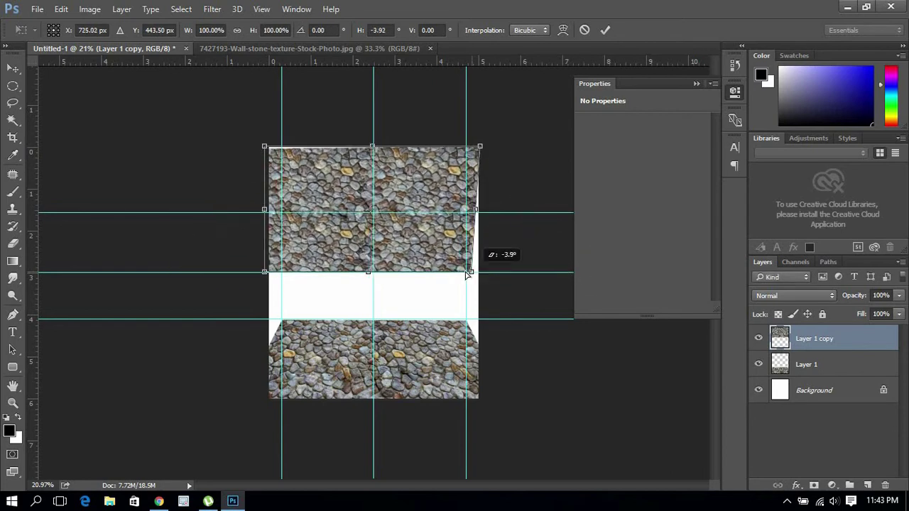
left_click_drag(481, 146, 521, 106)
left_click_drag(521, 272, 465, 273)
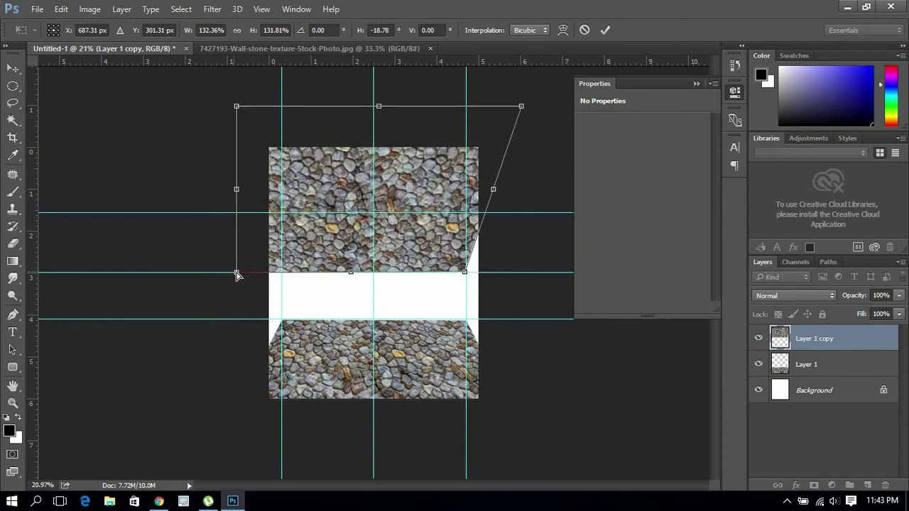
left_click_drag(236, 276, 280, 274)
left_click_drag(521, 106, 537, 99)
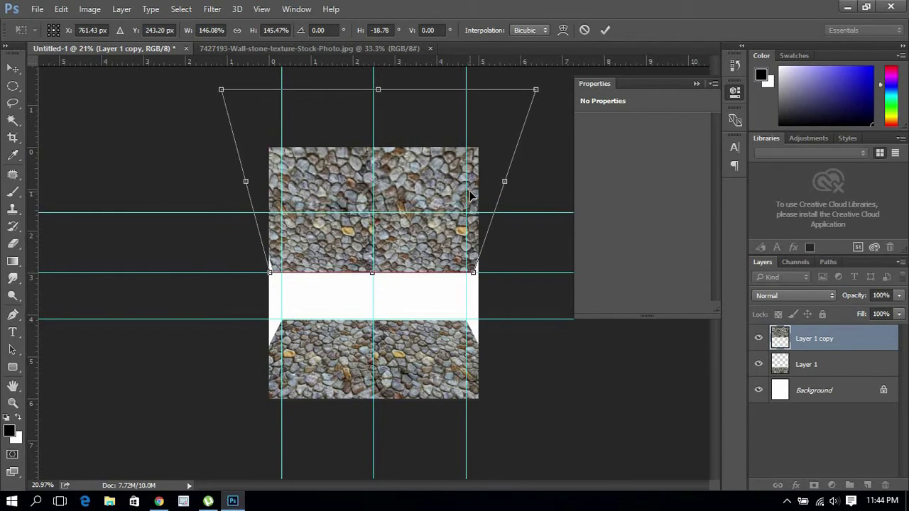
key("Return")
Duplicate the stone, rotate it 90°, and skew it into the left wall.
key("ctrl+j")
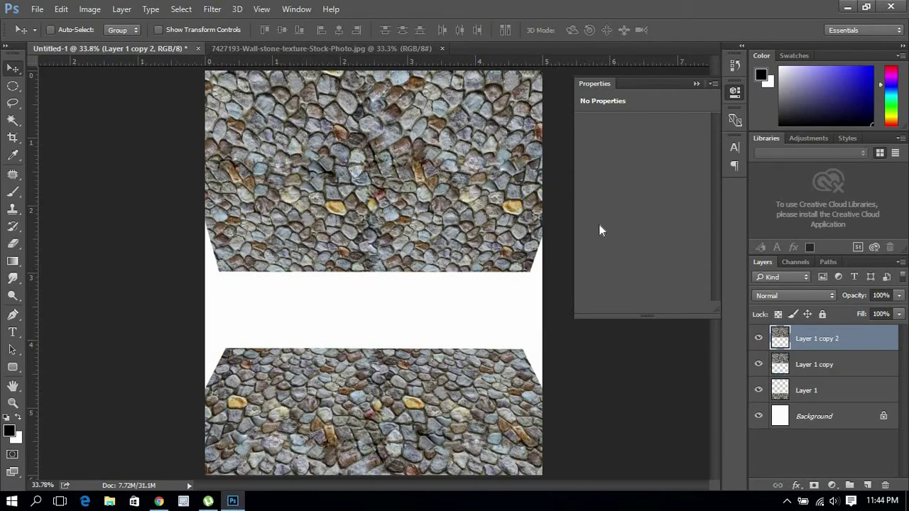
key("ctrl+bracketleft")
key("ctrl+t")
left_click_drag(416, 371, 345, 275)
left_click_drag(299, 210, 275, 476)
scroll(264, 331, "up", 1)
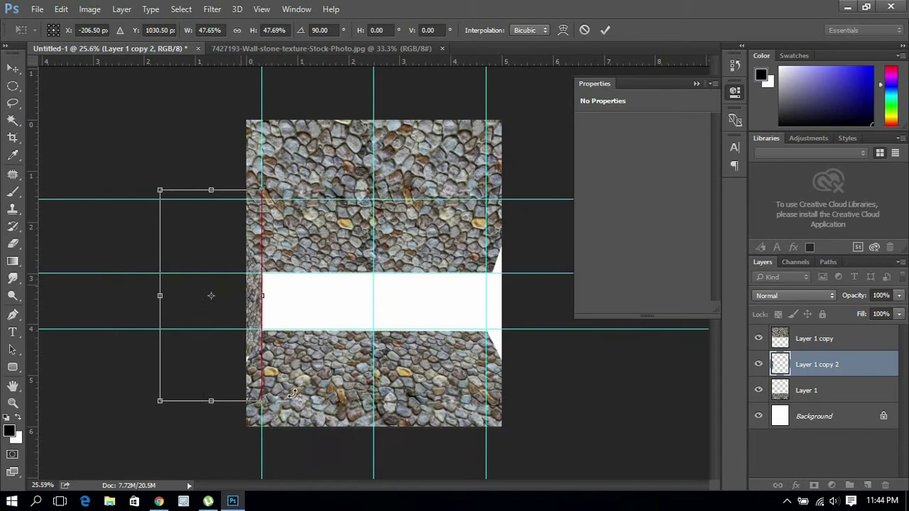
left_click_drag(264, 366, 243, 144)
left_click_drag(275, 83, 248, 272)
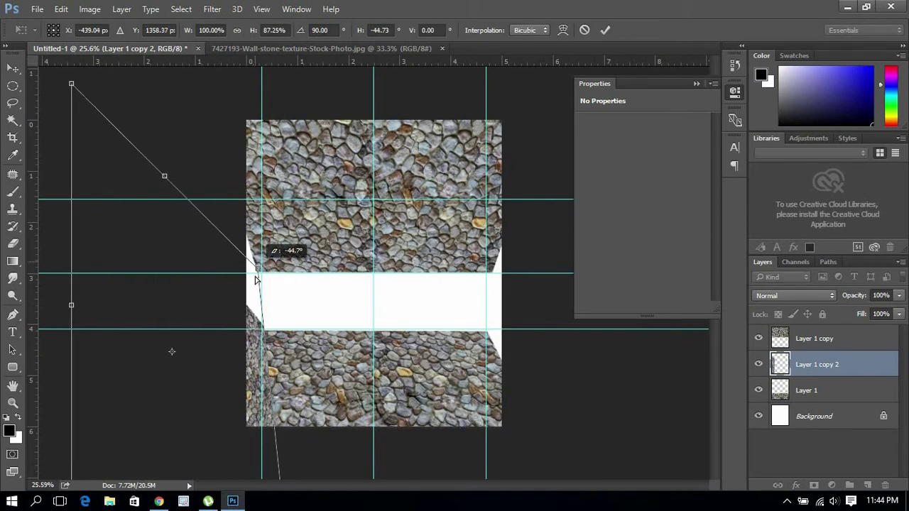
scroll(309, 362, "down", 5)
left_click_drag(302, 330, 277, 269)
scroll(277, 269, "up", 4)
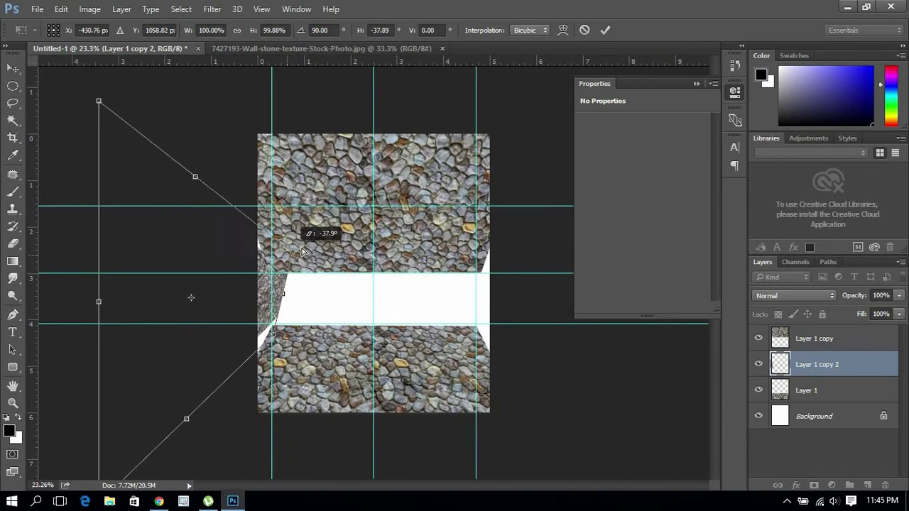
left_click_drag(295, 372, 284, 326)
key("Return")
Move the left wall below Layer 1 and slide it into place.
scroll(298, 311, "up", 4)
key("ctrl+bracketleft")
left_click_drag(208, 277, 278, 273)
scroll(278, 273, "down", 4)
Copy the left wall, flip it horizontally, and move it to the right side.
key("ctrl+t")
right_click(248, 51)
left_click(304, 245)
left_click_drag(312, 306, 510, 305)
key("Return")
Draw a rounded rectangle across the central opening and select the stone layers.
scroll(424, 309, "up", 2)
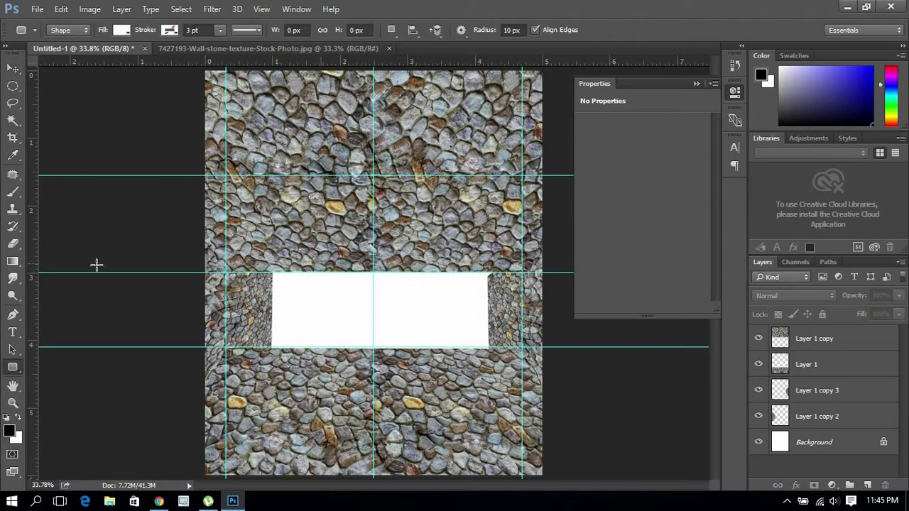
left_click_drag(519, 355, 522, 357)
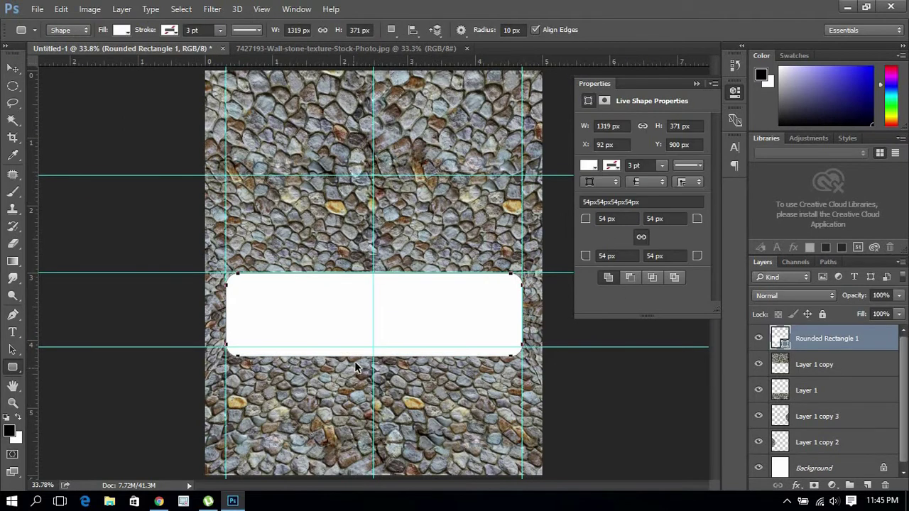
key("v")
scroll(410, 189, "down", 2)
scroll(411, 189, "up", 3)
left_click(814, 360)
left_click(826, 440, "shift")
Group the stone walls and add a black Solid Color fill layer.
key("ctrl+g")
left_click(828, 347)
left_click(832, 485)
left_click(782, 199)
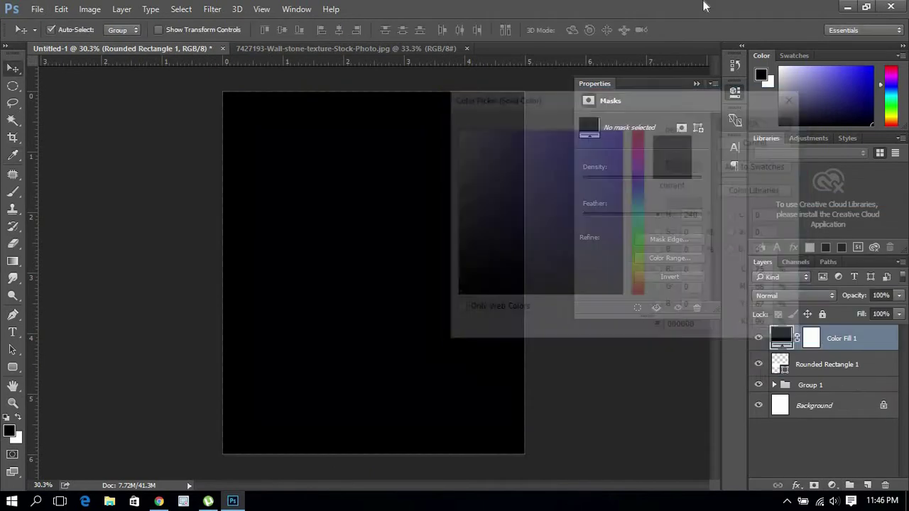
key("Return")
Fade the black fill's mask with a gradient and duplicate it for the opposite side.
key("g")
key("ctrl+minus")
left_click_drag(371, 244, 357, 441)
key("ctrl+z")
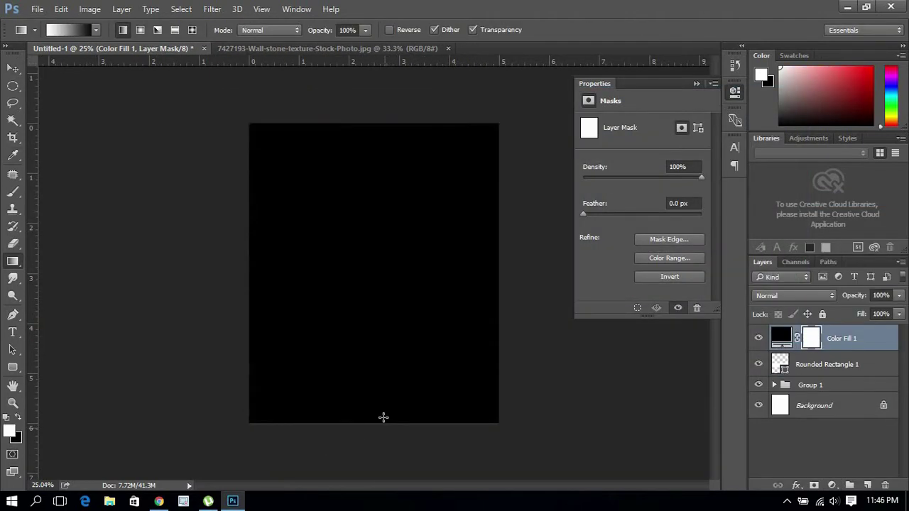
left_click_drag(376, 299, 380, 412)
key("ctrl+j")
key("ctrl+t")
key("Return")
key("ctrl+0")
Move the rounded rectangle to the top and paint extra darkness onto the wall edges.
left_click_drag(827, 390, 849, 336)
key("ctrl+j")
key("b")
key("alt+Delete")
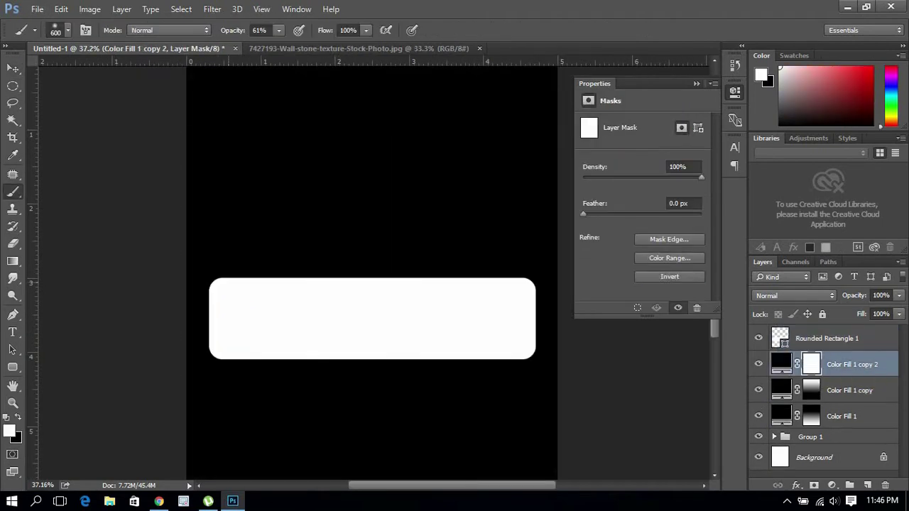
key("ctrl+i")
scroll(374, 273, "down", 1)
mouse_move(241, 206)
left_mouse_down()
mouse_move(380, 146)
mouse_move(490, 213)
left_mouse_up()
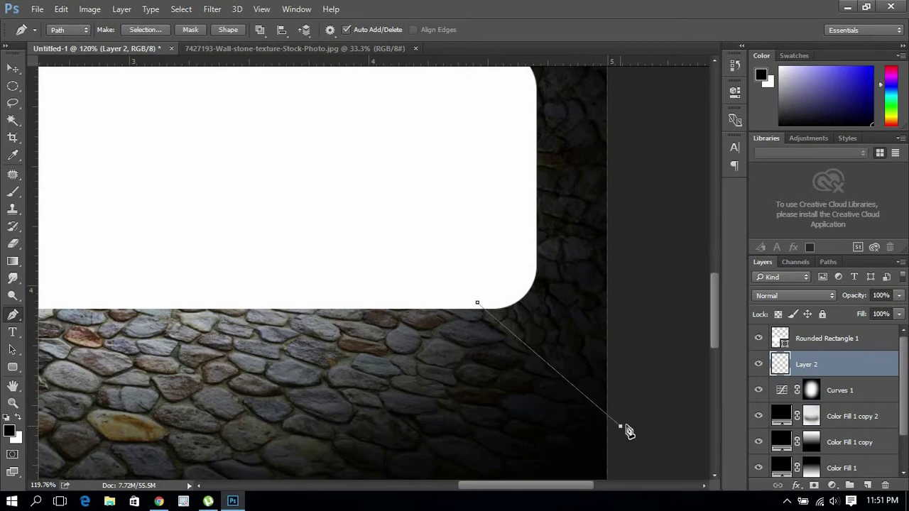
Scroll down the view to inspect the lit stone around the white box.
scroll(495, 242, "down", 3)
scroll(507, 220, "down", 2)
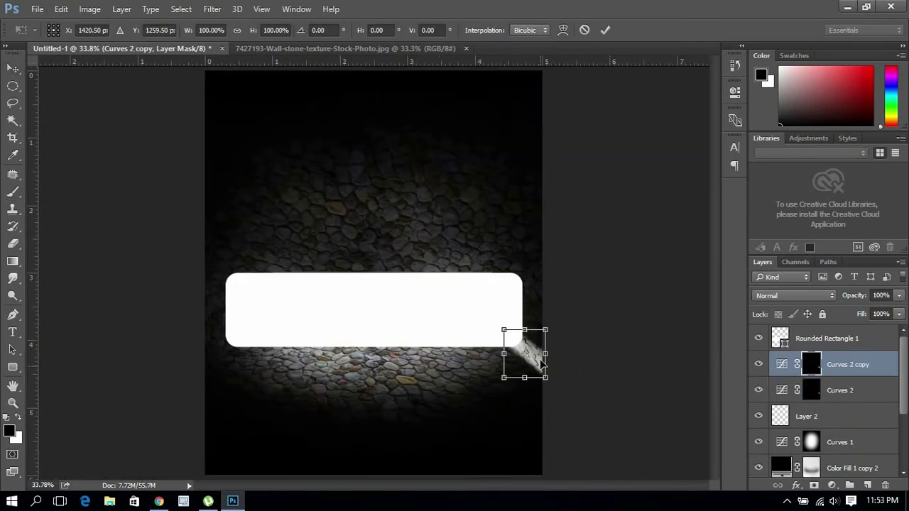
Place a light streak at the box's lower-left corner and a 180°-rotated copy at the right.
left_click_drag(540, 363, 232, 355)
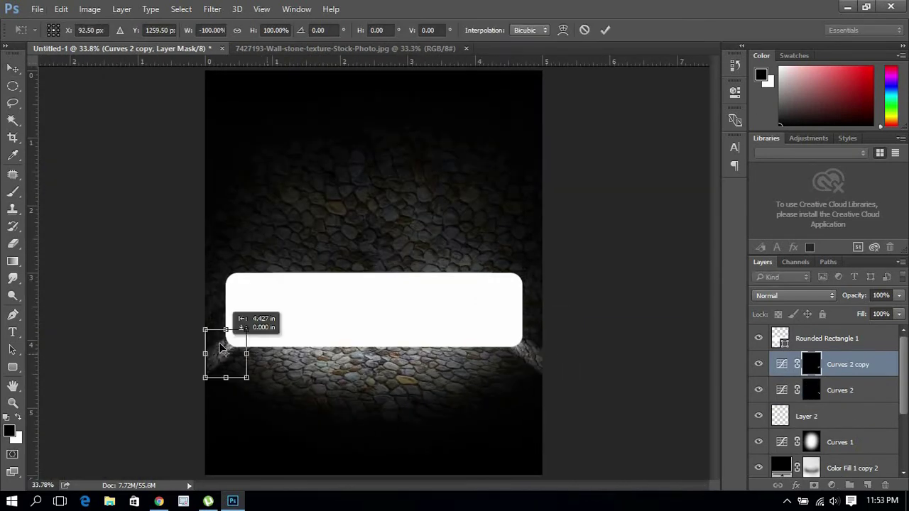
key("Return")
key("ctrl+alt+t")
right_click(232, 352)
left_click(242, 271)
left_click_drag(237, 271, 505, 272)
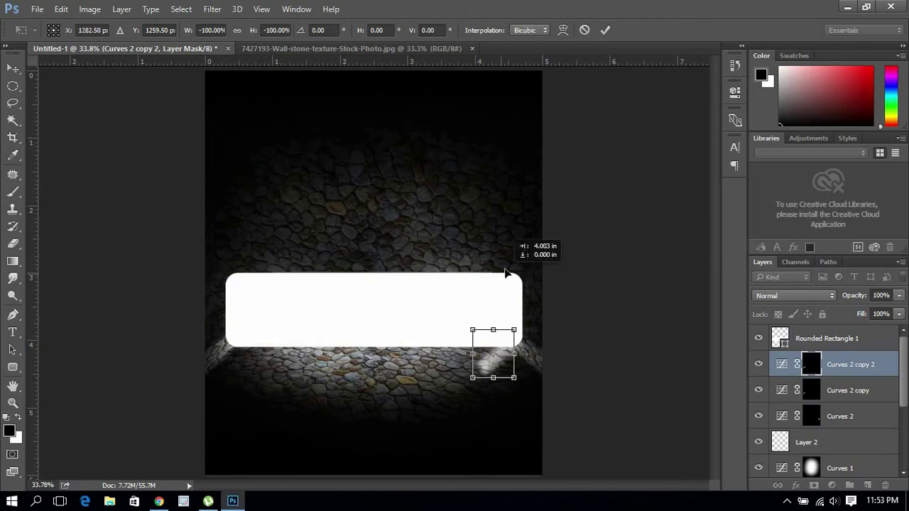
key("Return")
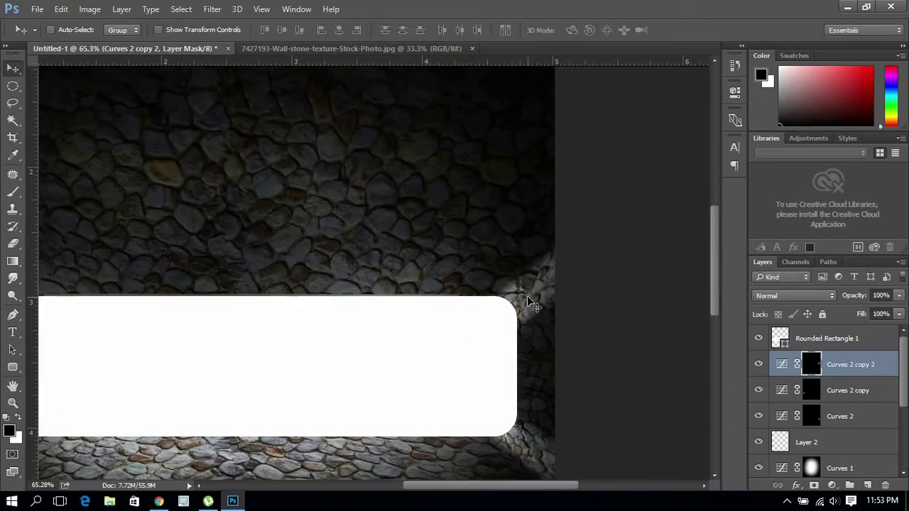
Add another streak copy at the upper-left corner and apply the Color Lookup to the stone.
key("ctrl+alt+t")
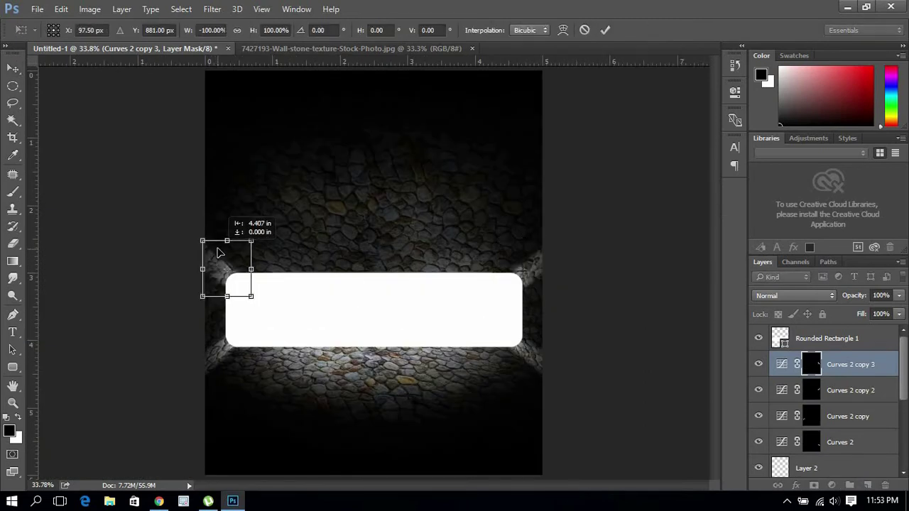
key("Return")
scroll(220, 284, "up", 2)
scroll(220, 284, "up", 2)
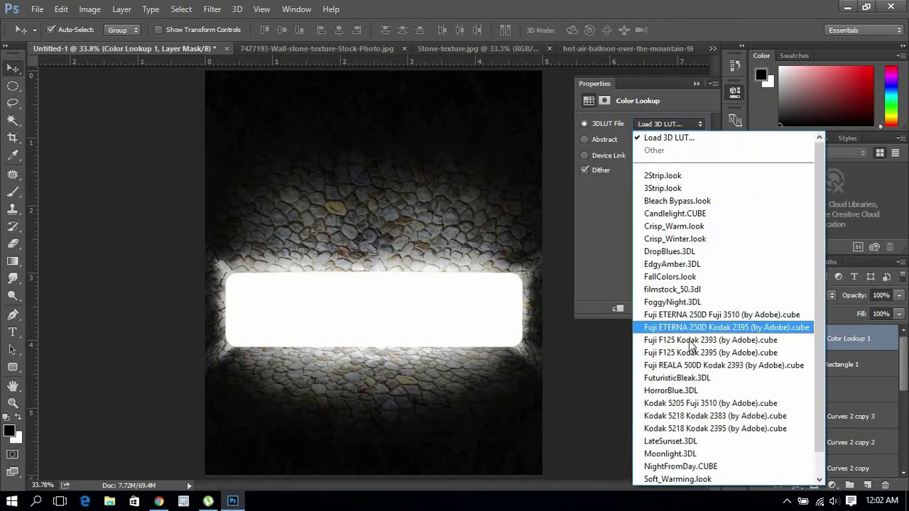
left_click(691, 343)
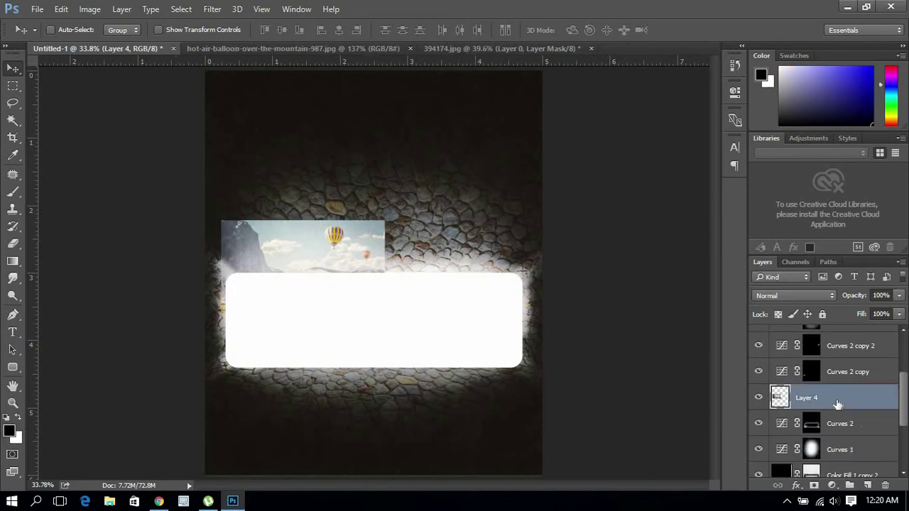
Clip the mountain photo to the rounded rectangle and enlarge it to fill the window.
right_click(817, 338)
left_click(596, 307)
key("ctrl+t")
left_click_drag(487, 265, 490, 298)
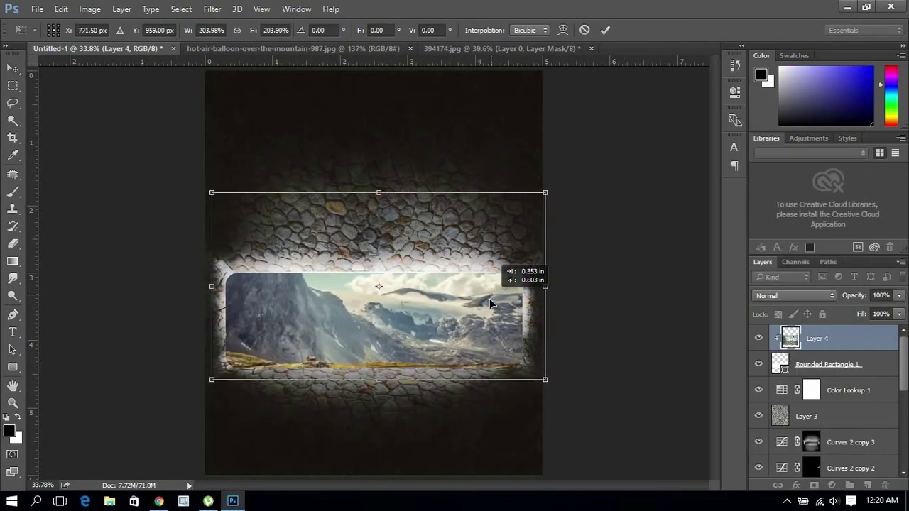
key("Return")
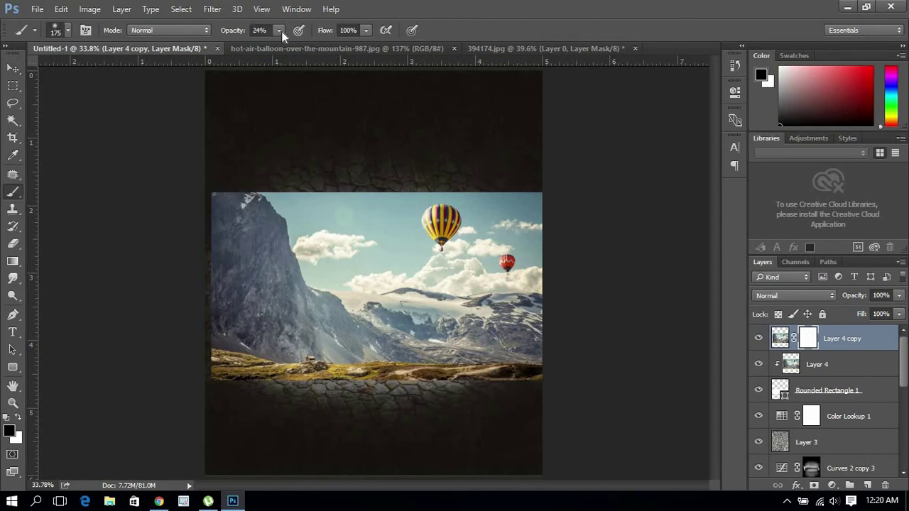
Hide the sky and balloons on the Layer 4 copy's mask.
left_click_drag(220, 192, 539, 192)
scroll(261, 280, "up", 1)
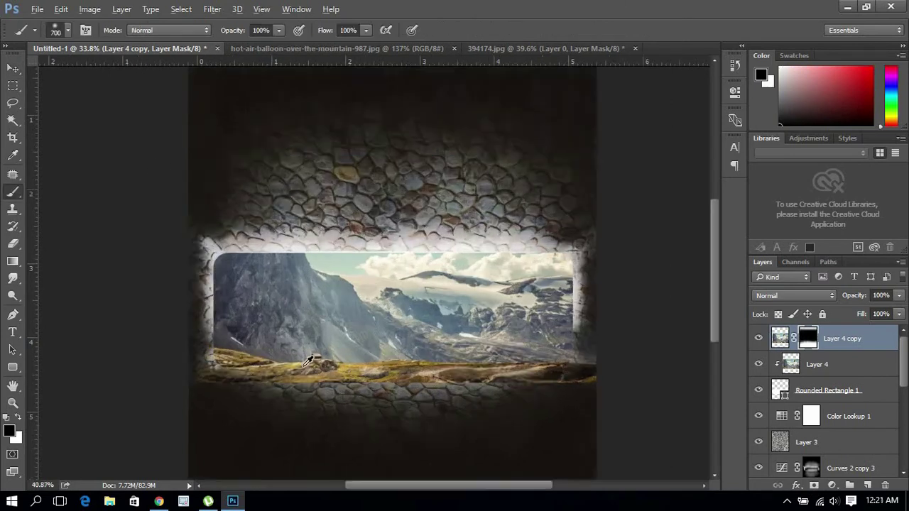
scroll(261, 279, "up", 1)
scroll(336, 311, "down", 1)
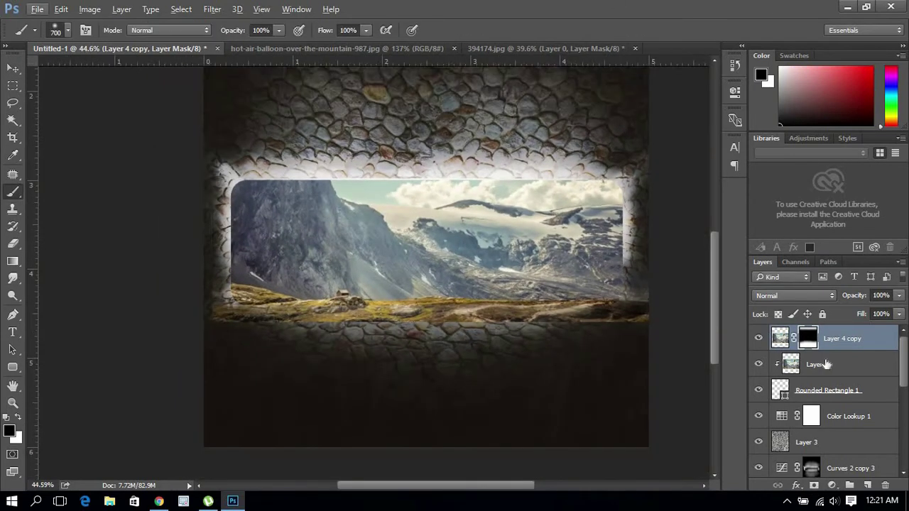
left_click(817, 364, "shift")
key("ctrl+t")
key("Escape")
Paint the Layer 4 copy mask in white so the grassy ledge blends into the stones.
left_click(808, 339)
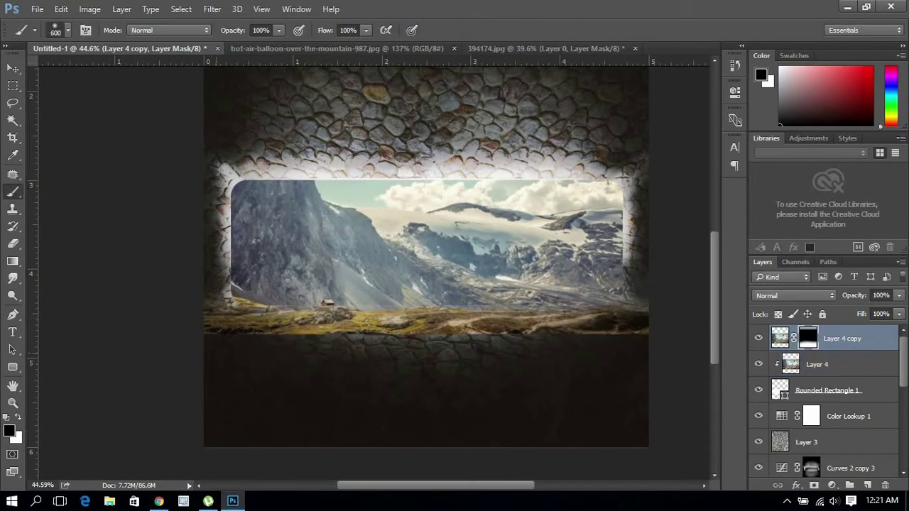
key("x")
scroll(236, 261, "up", 2)
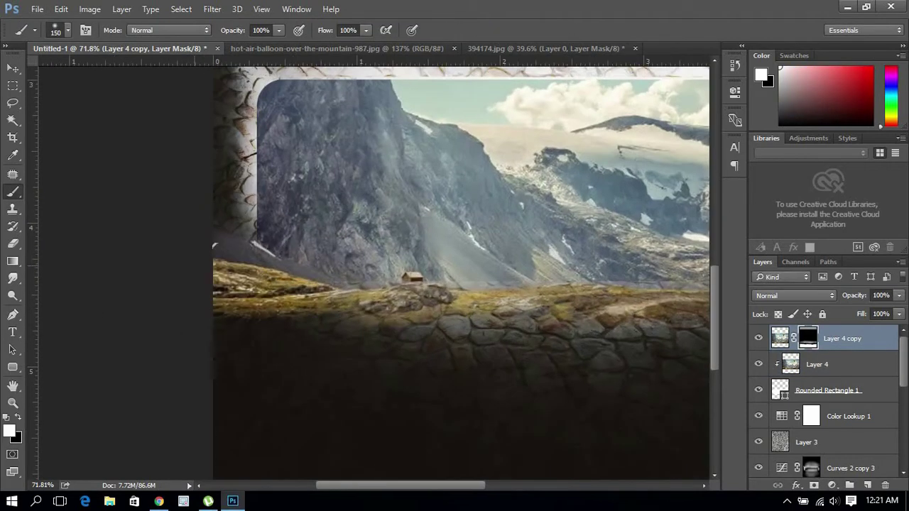
scroll(193, 269, "down", 2)
scroll(415, 332, "up", 2)
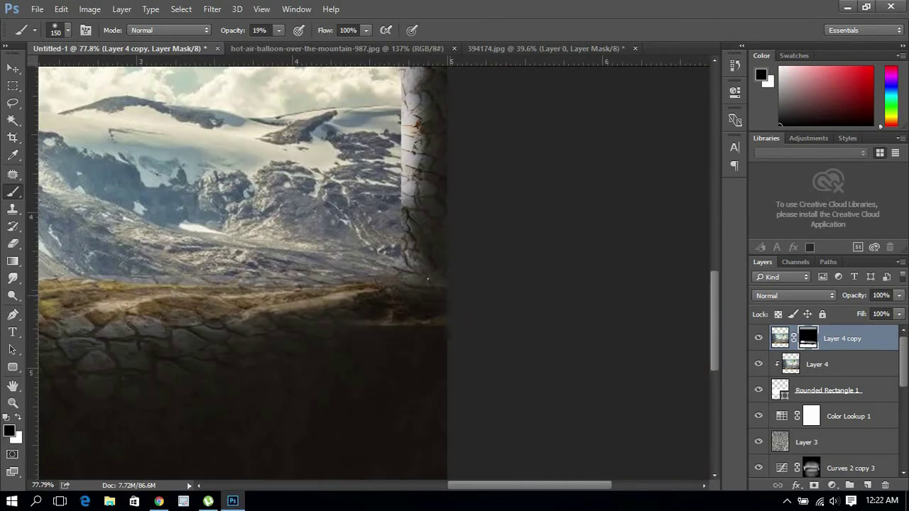
scroll(474, 319, "up", 2)
scroll(511, 357, "left", 5)
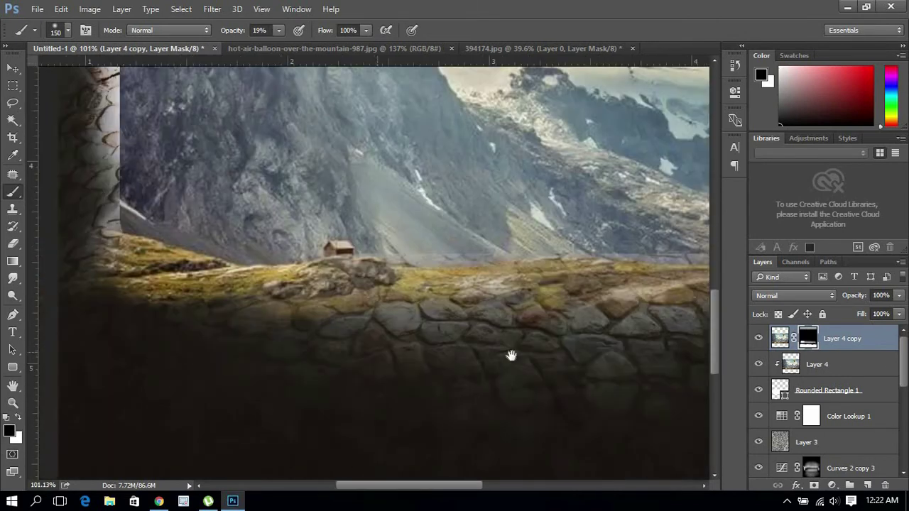
scroll(512, 357, "left", 4)
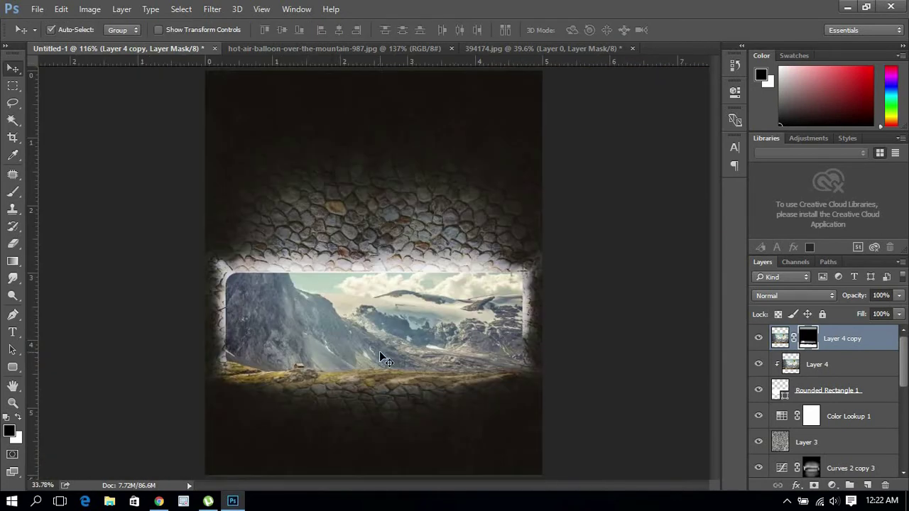
scroll(213, 377, "up", 3)
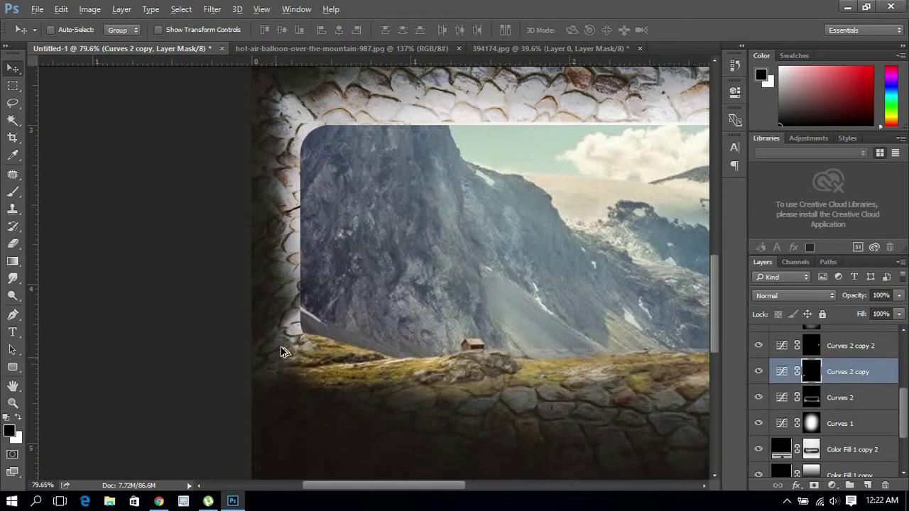
scroll(282, 352, "down", 3)
key("ctrl+t")
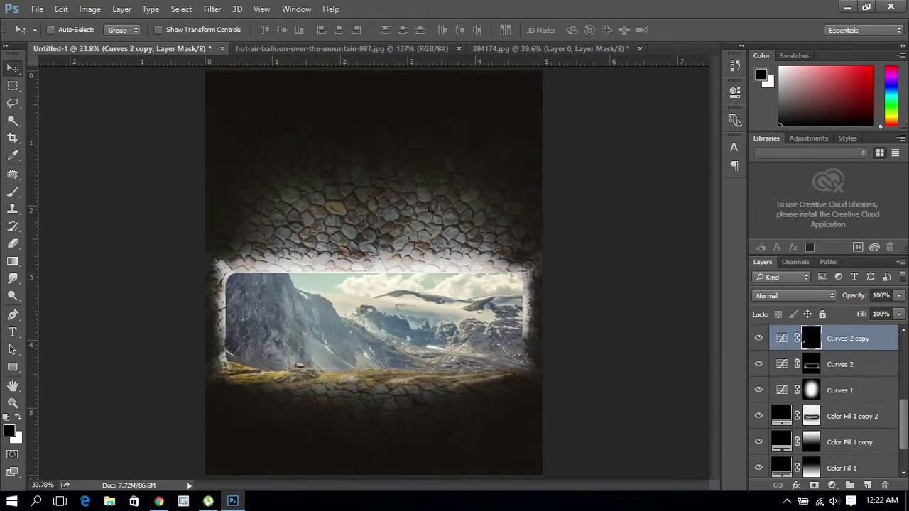
Bring the watch image in as Layer 5 and shrink it to fit the window.
left_click(845, 449)
key("ctrl+t")
key("Escape")
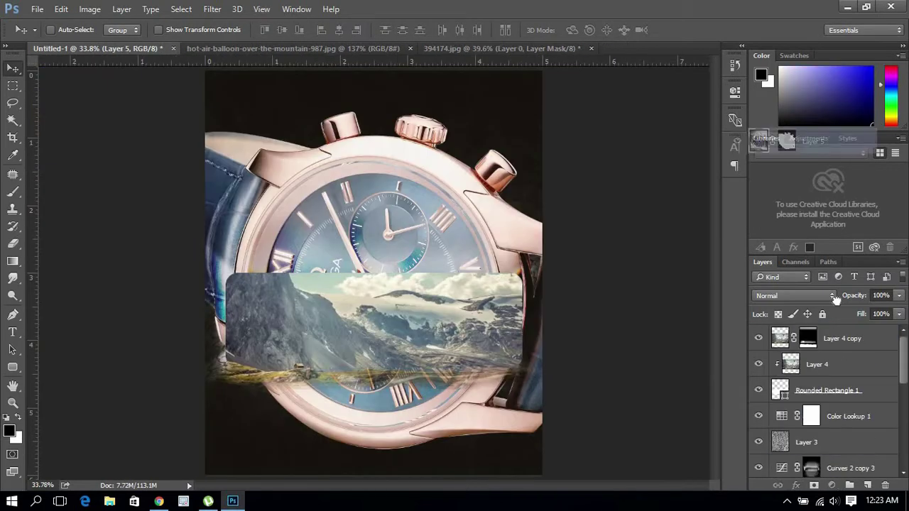
mouse_move(638, 122)
left_mouse_down()
mouse_move(498, 220)
mouse_move(515, 229)
left_mouse_up()
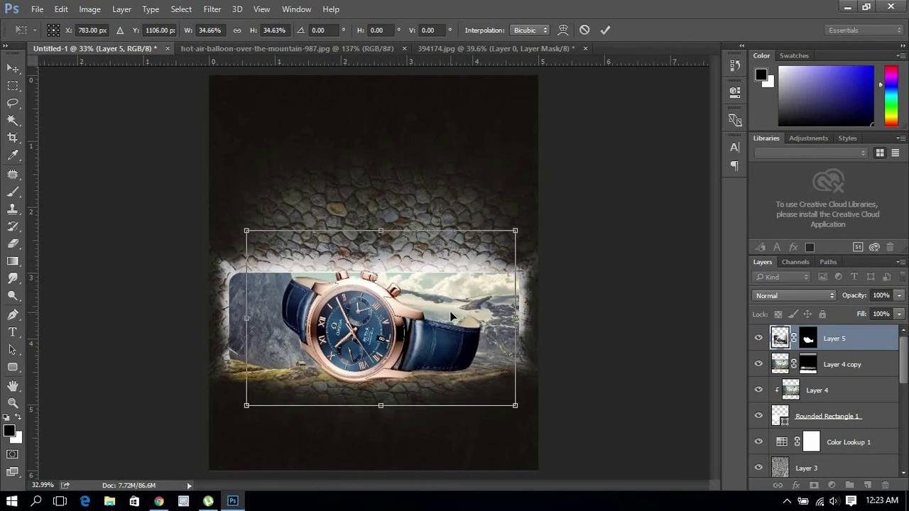
key("Return")
key("ctrl+0")
key("ctrl+t")
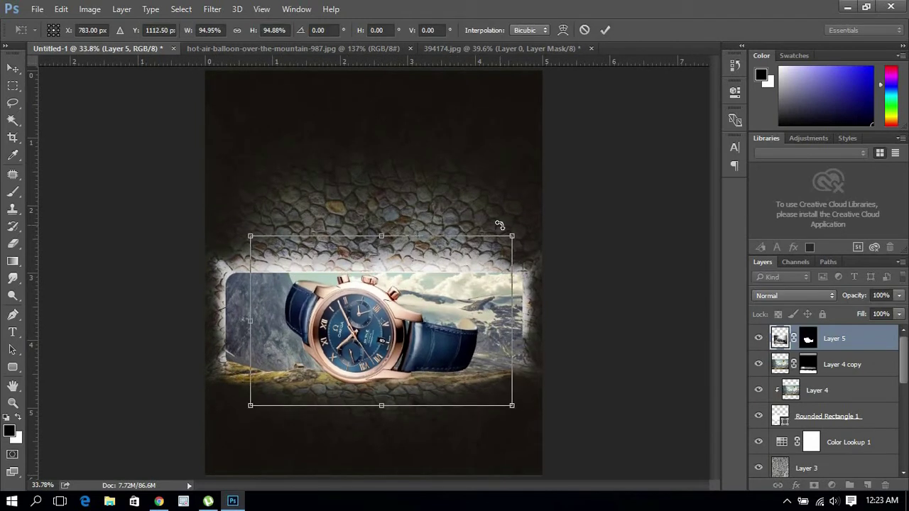
key("Return")
Edit the watch layer's mask, then enlarge the watch slightly, keeping its proportions.
scroll(326, 333, "up", 3)
right_click(845, 339)
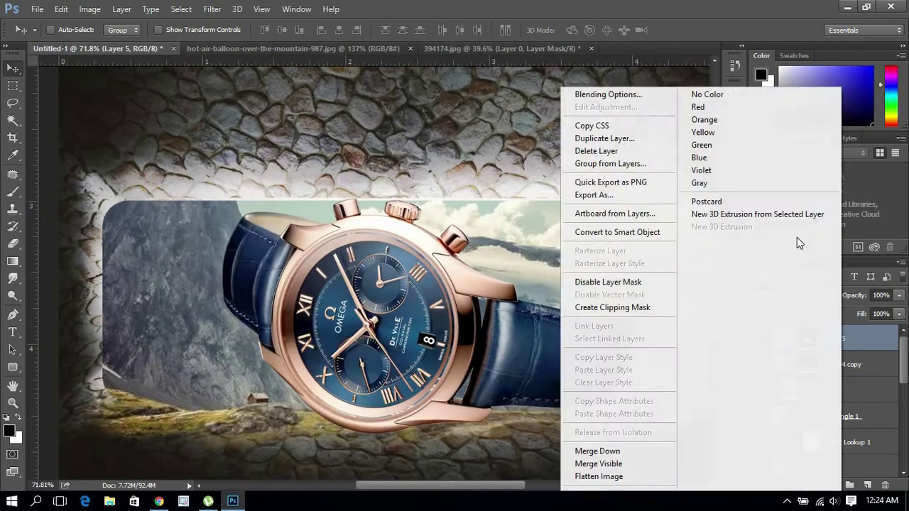
left_click(804, 338)
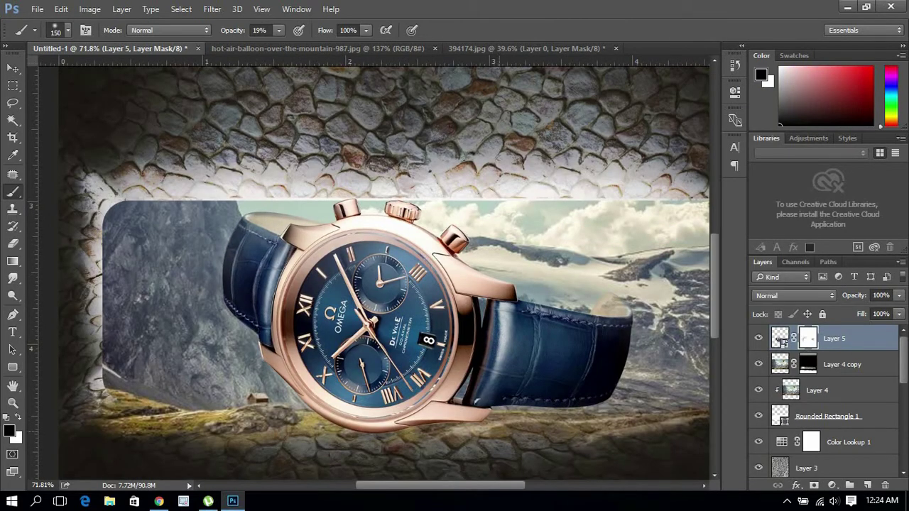
key("ctrl+0")
key("v")
key("ctrl+t")
left_click_drag(481, 265, 475, 270)
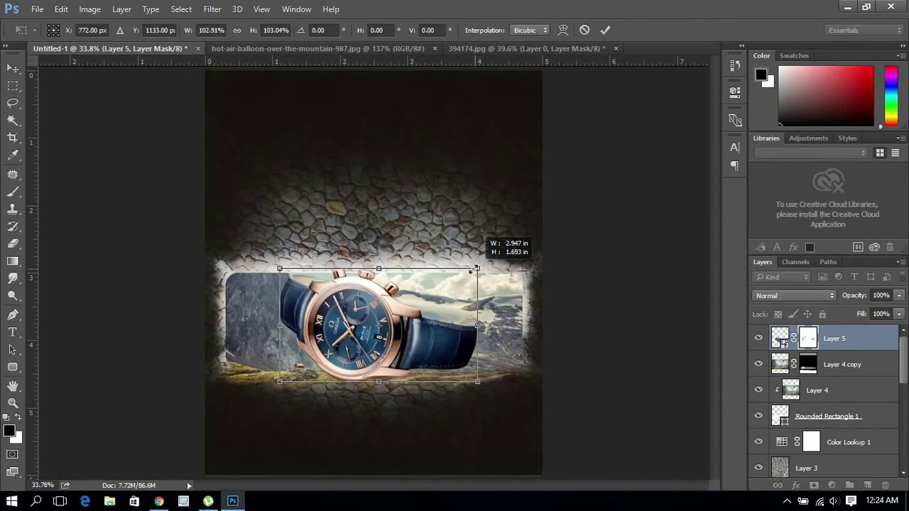
key("Return")
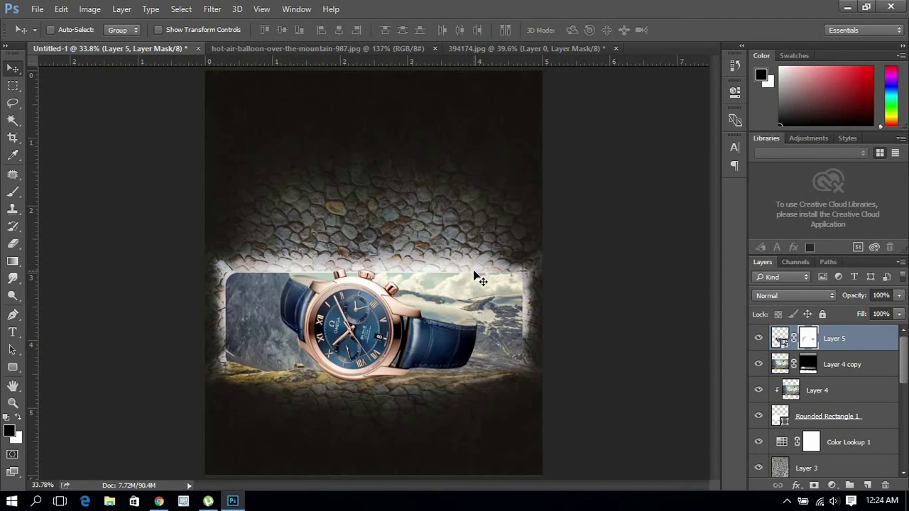
scroll(478, 277, "up", 2)
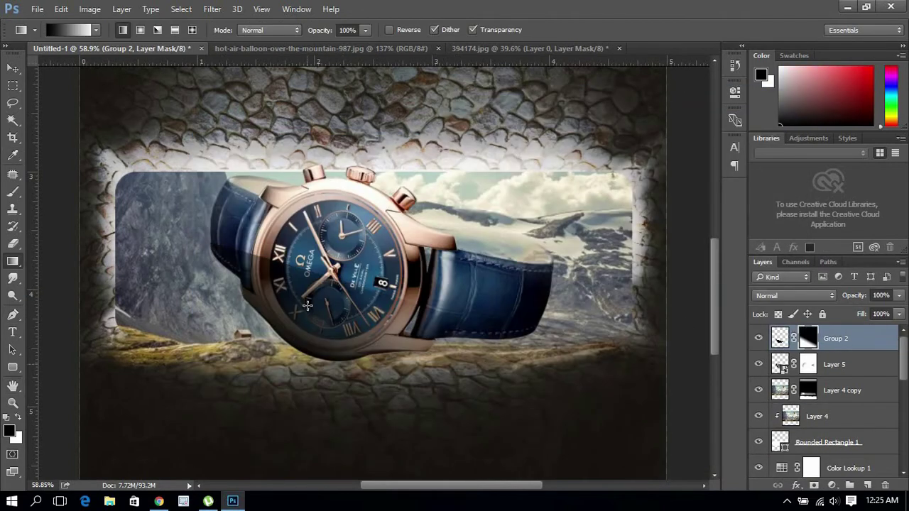
Set Group 2 to Overlay blending and apply a Gaussian Blur to the watch shadow.
left_click(794, 295)
left_click(794, 296)
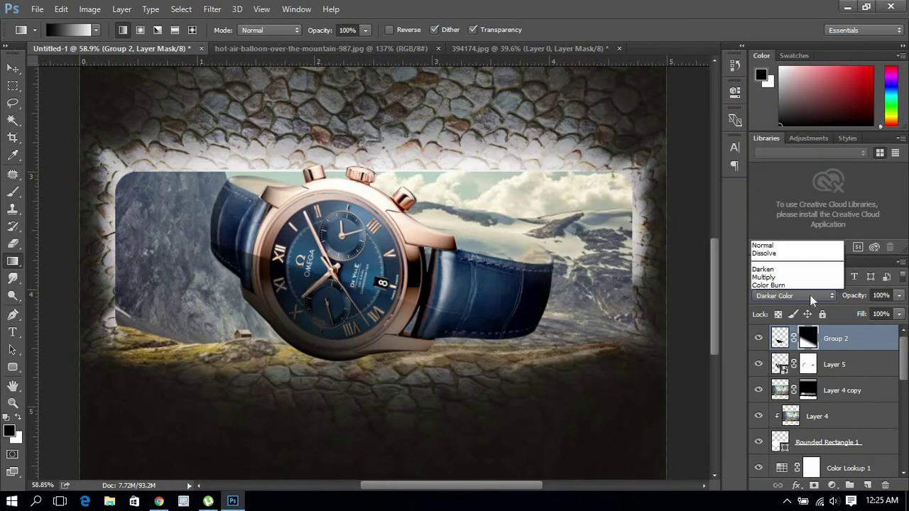
left_click(781, 161)
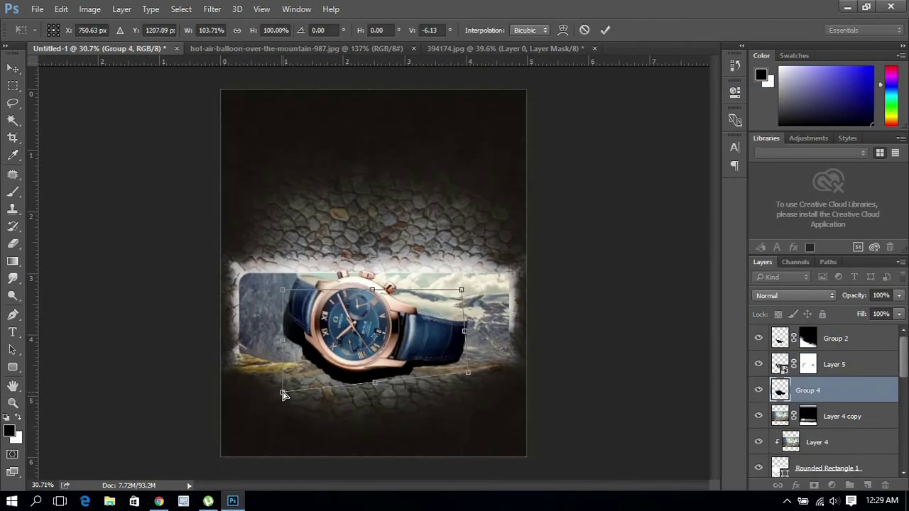
key("Return")
left_click(212, 8)
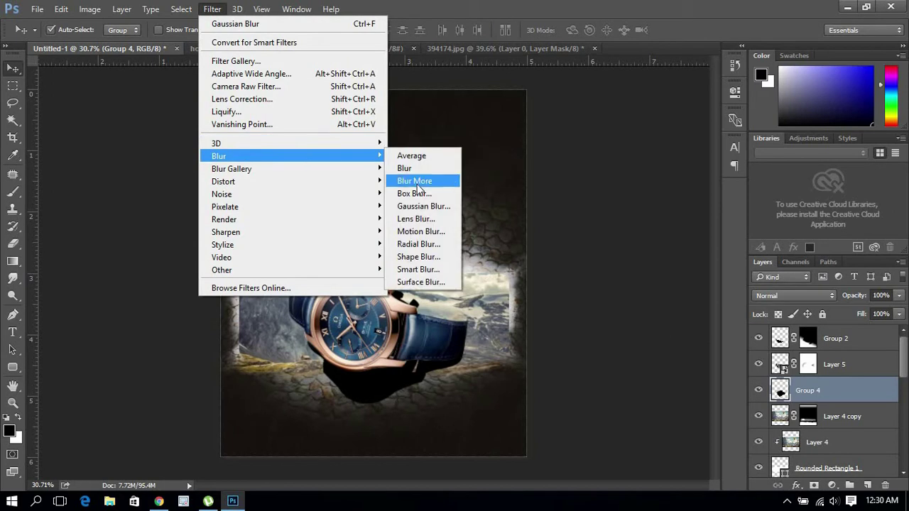
left_click(419, 202)
key("Return")
Set the shadow group to Soft Light and add a layer mask to it.
left_click(794, 296)
left_click(798, 174)
left_click(832, 486)
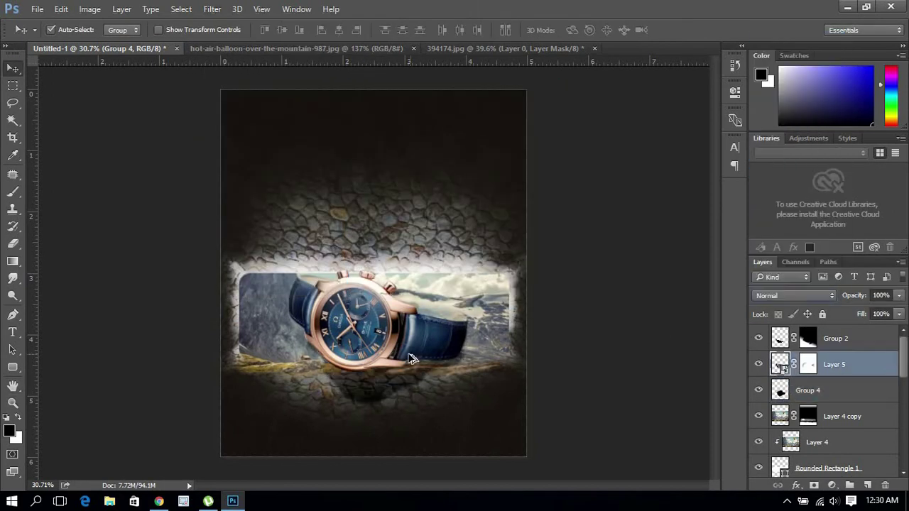
scroll(384, 426, "up", 2)
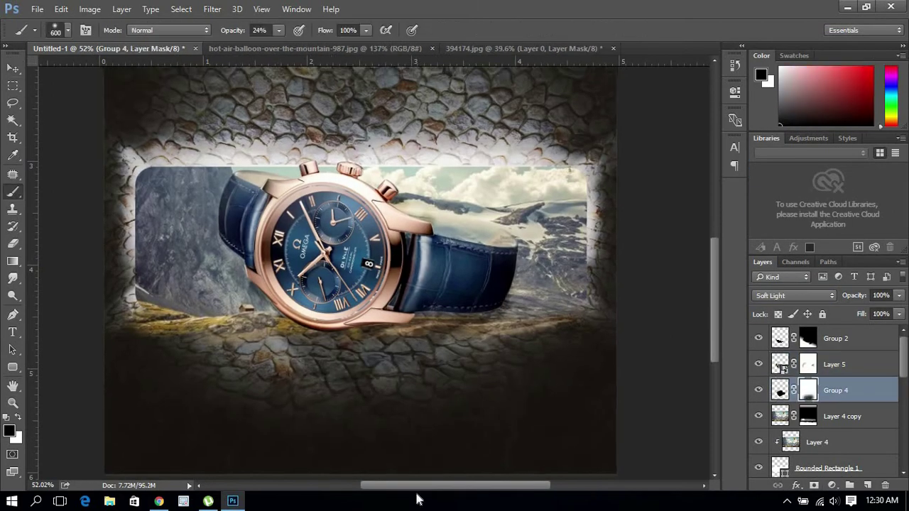
key("v")
scroll(357, 295, "down", 2)
scroll(358, 295, "up", 3)
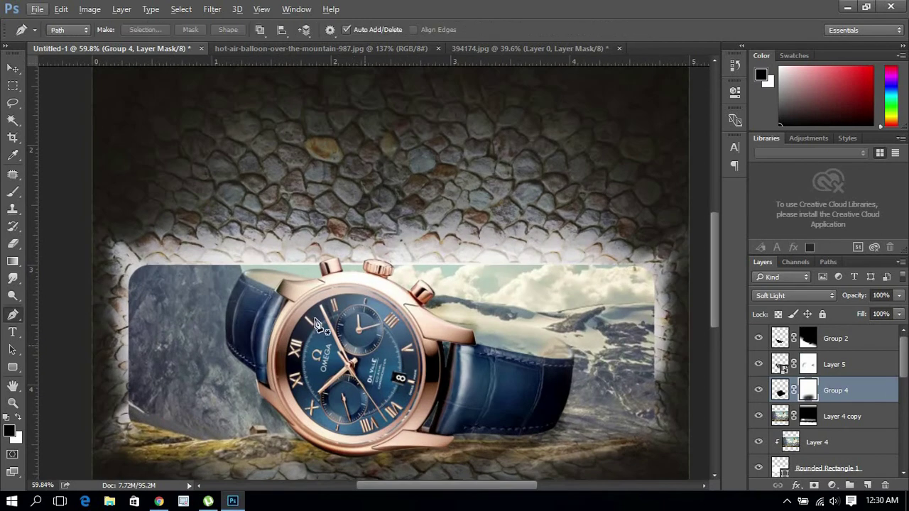
Fill the pen-selected watch top with black and set that shading to Soft Light.
key("ctrl+Return")
left_click(780, 365)
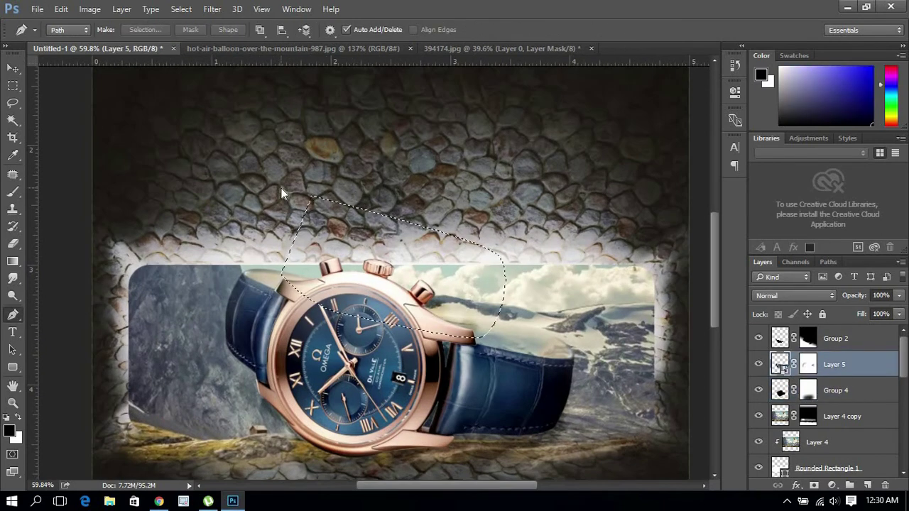
key("alt+BackSpace")
key("ctrl+d")
scroll(364, 199, "up", 1)
left_click(794, 295)
left_click(767, 165)
Check the shading layer keeps Soft Light blending while viewing the whole poster.
left_click(794, 295)
key("Escape")
key("v")
scroll(398, 284, "down", 3)
left_click(794, 296)
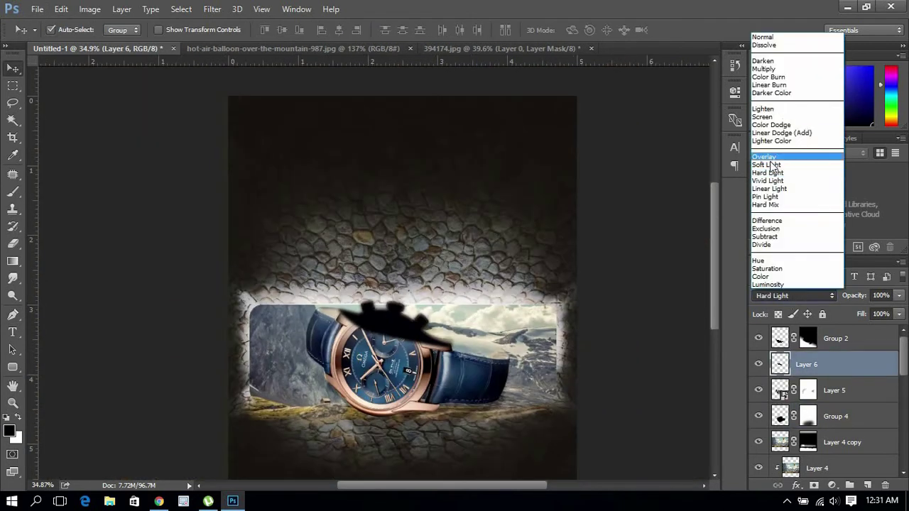
key("Escape")
scroll(418, 347, "up", 2)
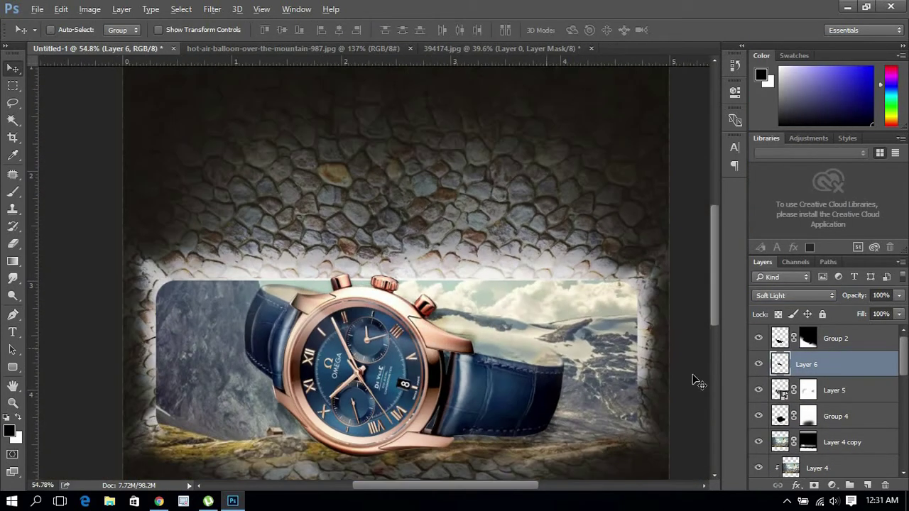
Add a mask to the black shading layer and target the watch layer's mask.
left_click(814, 485)
key("b")
key("v")
scroll(397, 284, "down", 2)
left_click(781, 390)
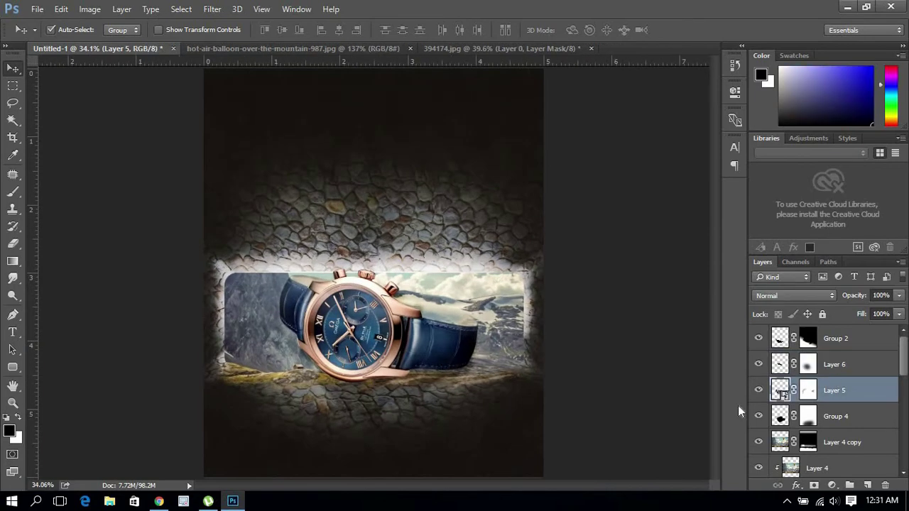
key("b")
left_click(808, 390)
key("p")
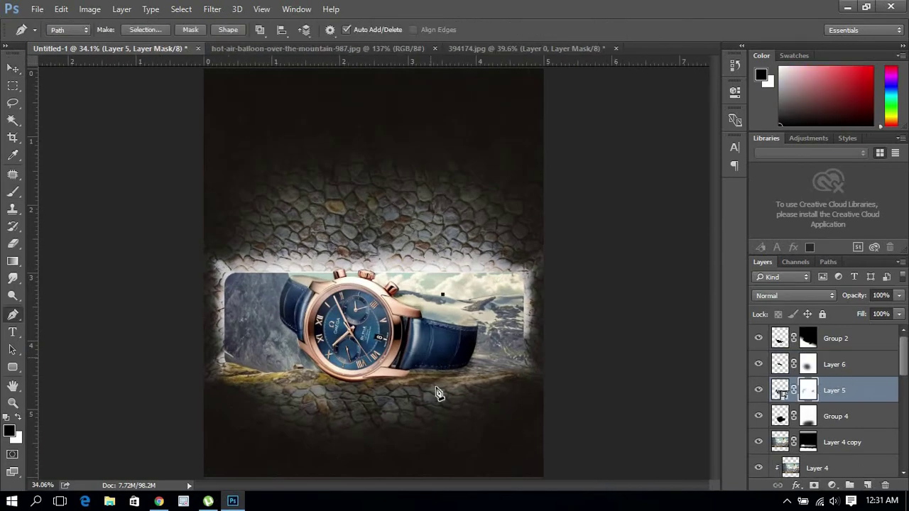
Add a Curves 3 adjustment layer above the watch, ready for mask painting.
left_click(831, 485)
left_click(788, 272)
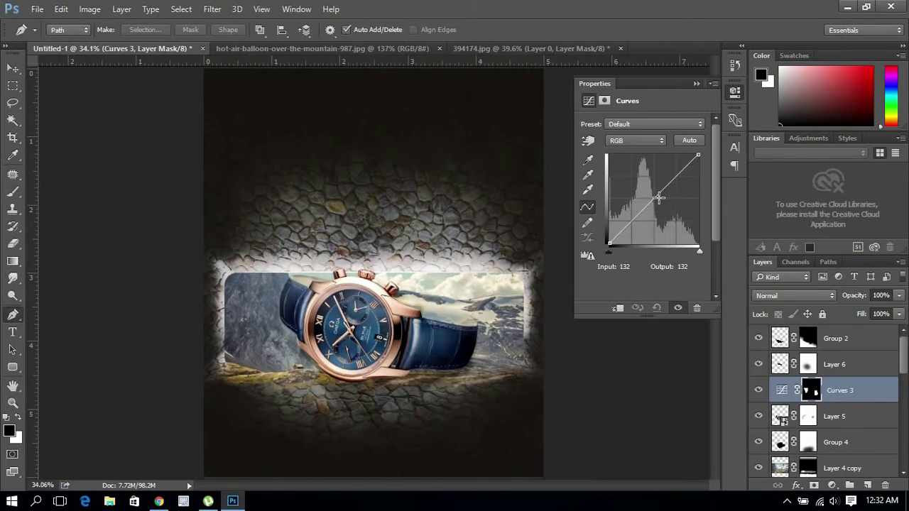
right_click(853, 390)
key("Escape")
key("b")
scroll(344, 348, "up", 2)
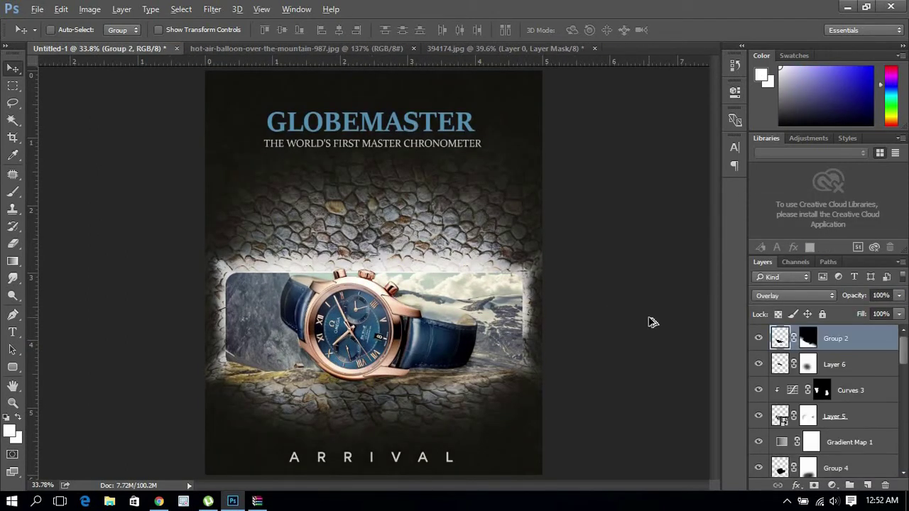
Merge visible layers to a new layer and apply Camera Raw clarity, sharpening and HSL luminance tweaks.
key("ctrl+alt+shift+e")
left_click(212, 8)
left_click(243, 87)
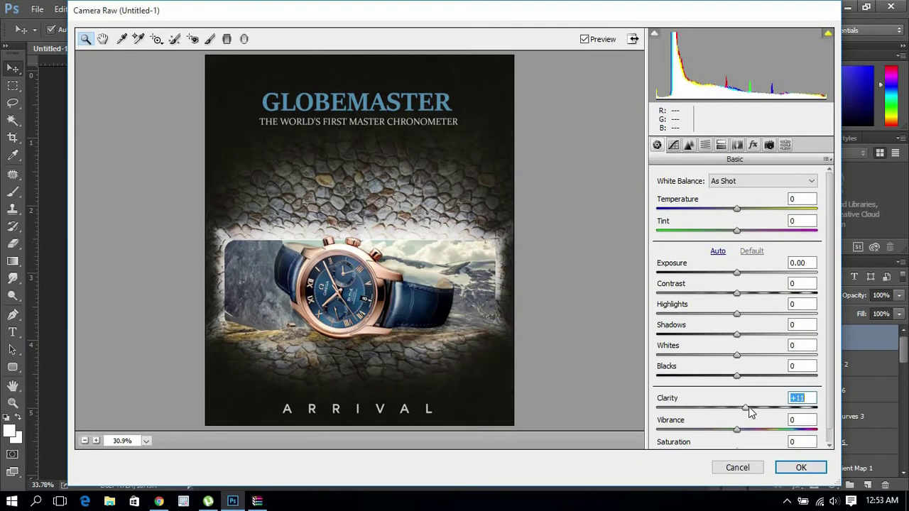
left_click(689, 145)
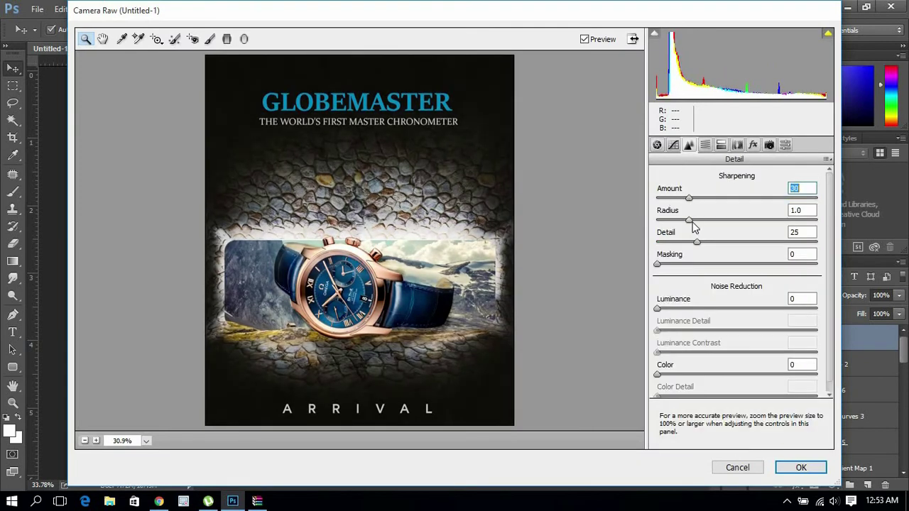
left_click(705, 145)
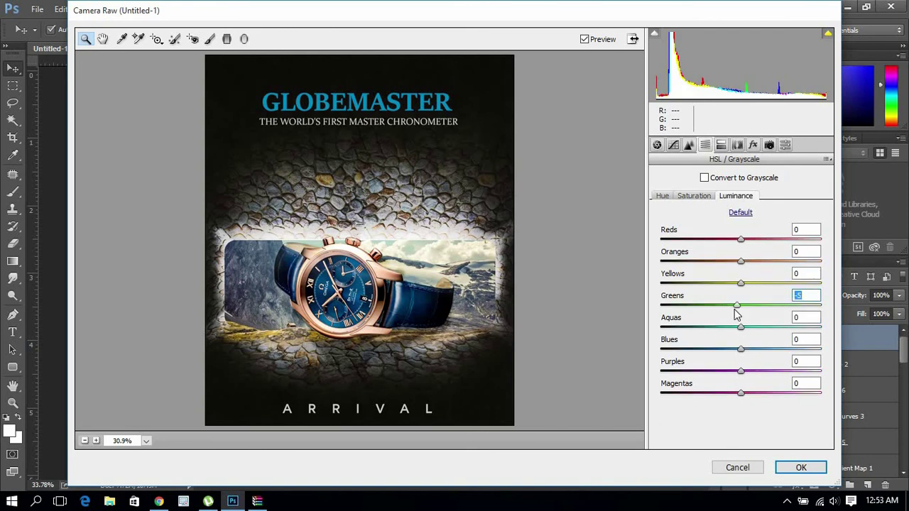
key("Return")
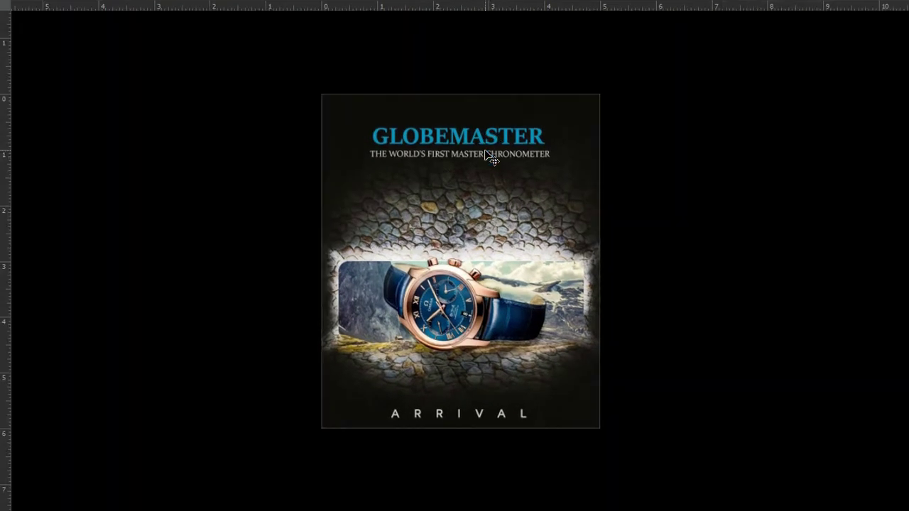